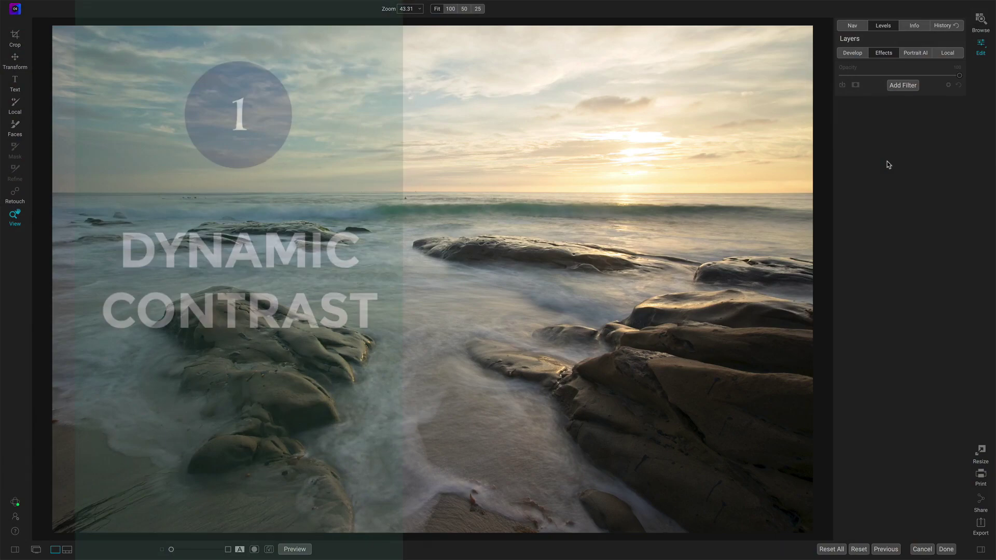
Add a Dynamic Contrast filter (Small 0, Medium 15, Large 20) and toggle it off and on to compare.
click(900, 88)
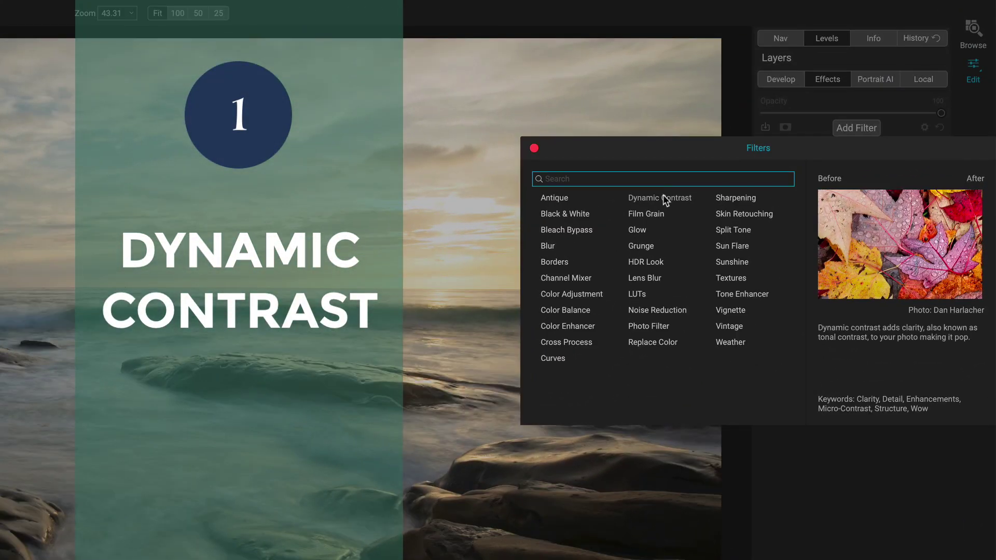
click(707, 173)
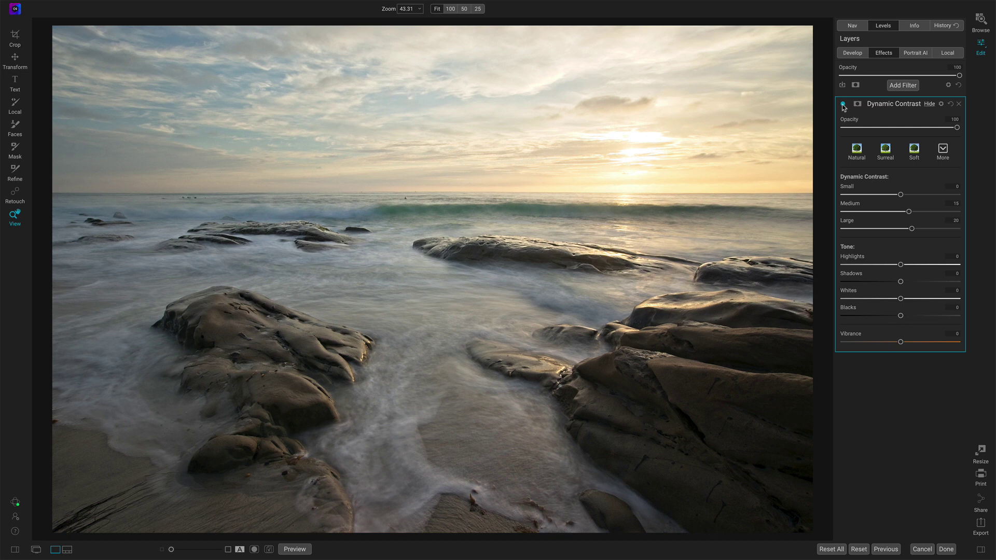
click(843, 104)
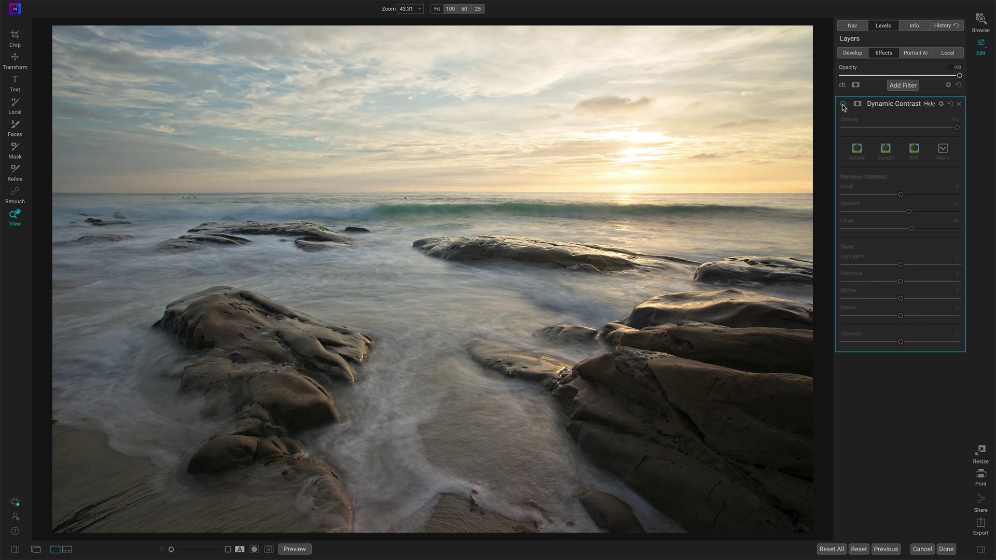
click(843, 105)
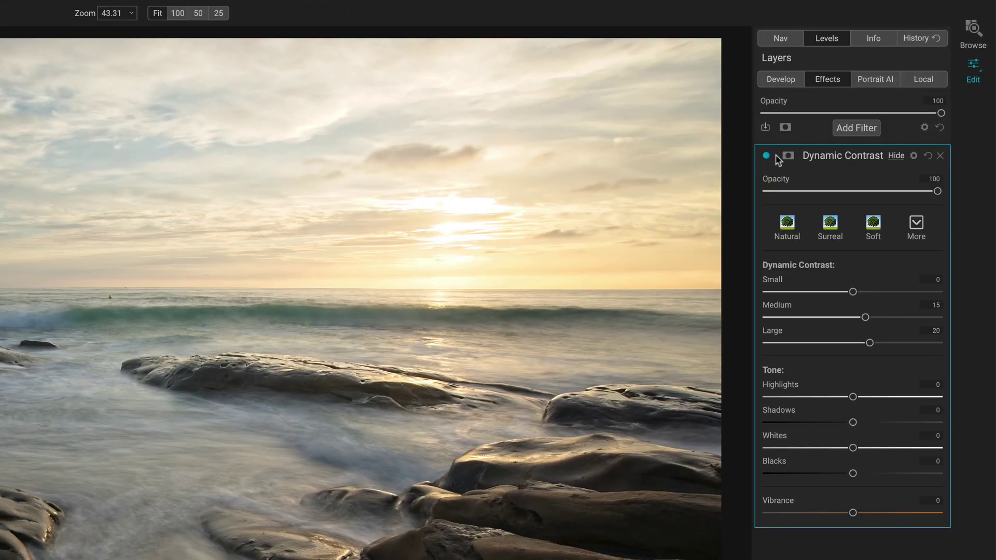
Mask Dynamic Contrast with a horizon gradient at opacity 52, shifted slightly lower.
click(788, 157)
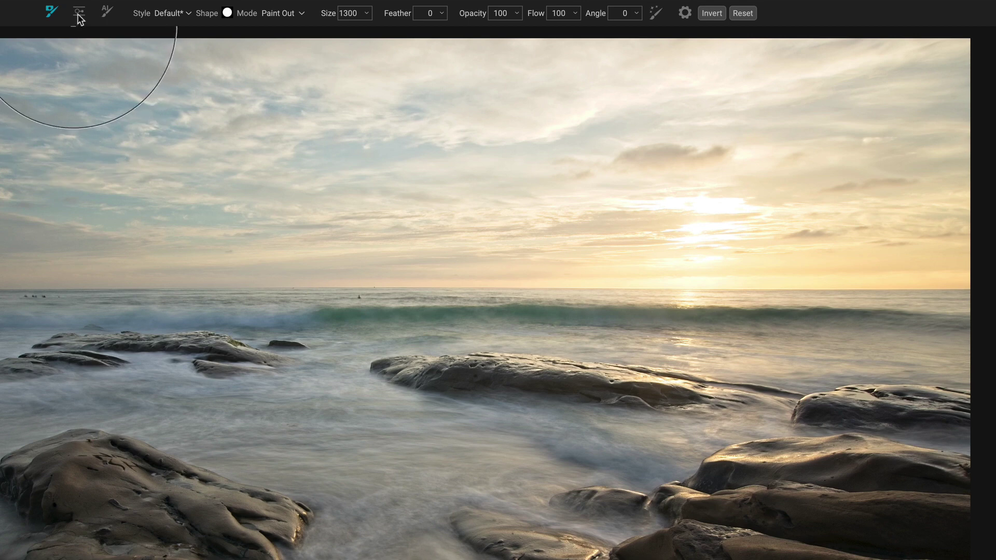
click(79, 12)
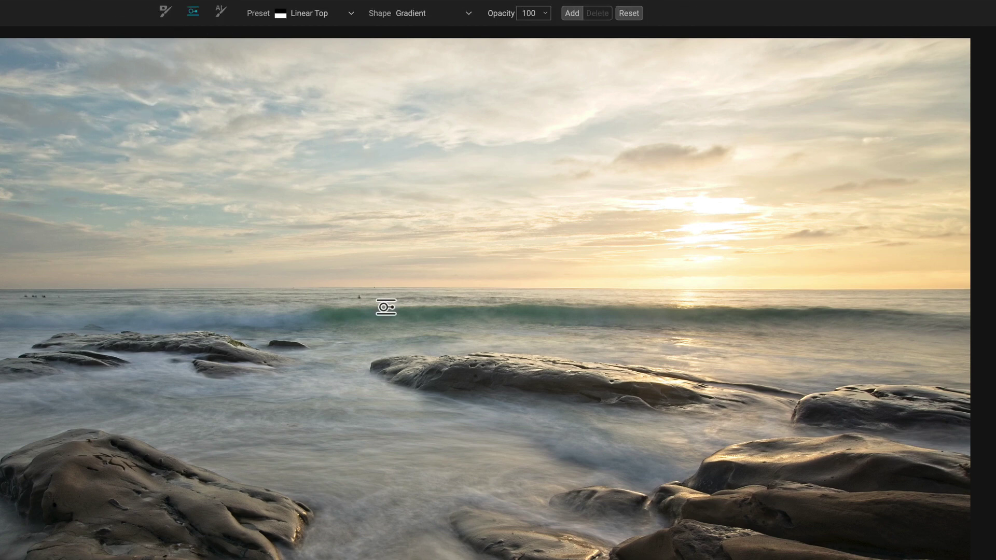
click(385, 307)
drag(503, 22, 456, 21)
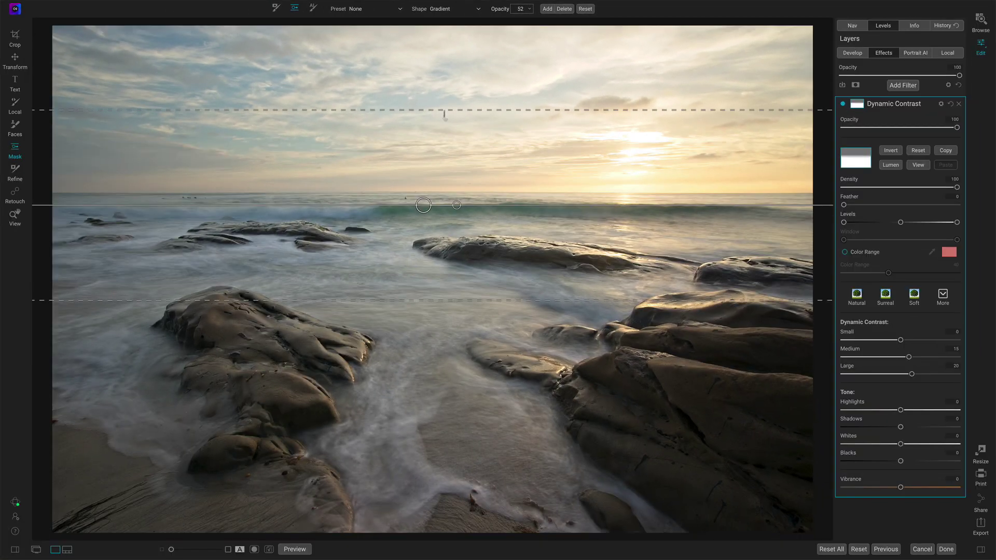
drag(423, 209, 422, 228)
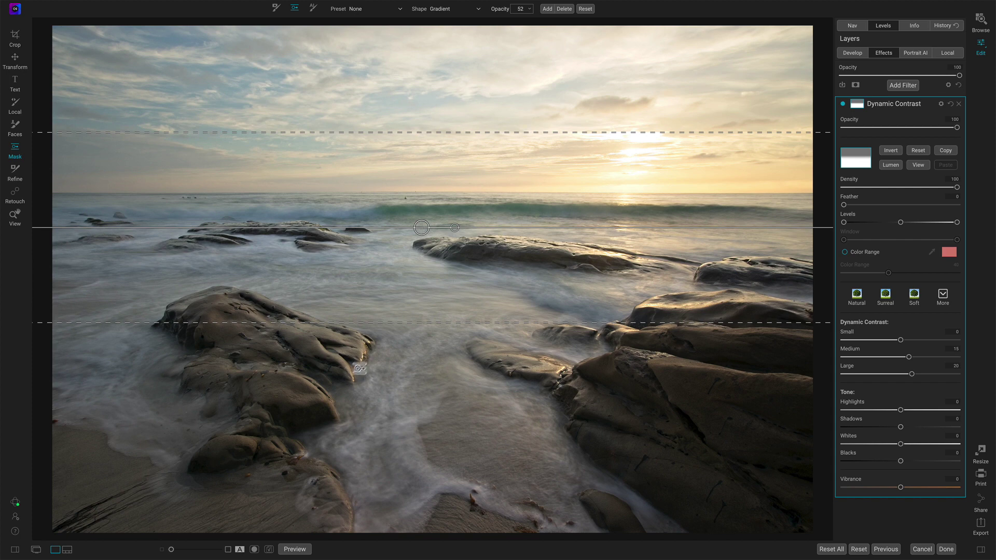
Toggle Dynamic Contrast off and back on to compare the masked result.
mouse_move(843, 103)
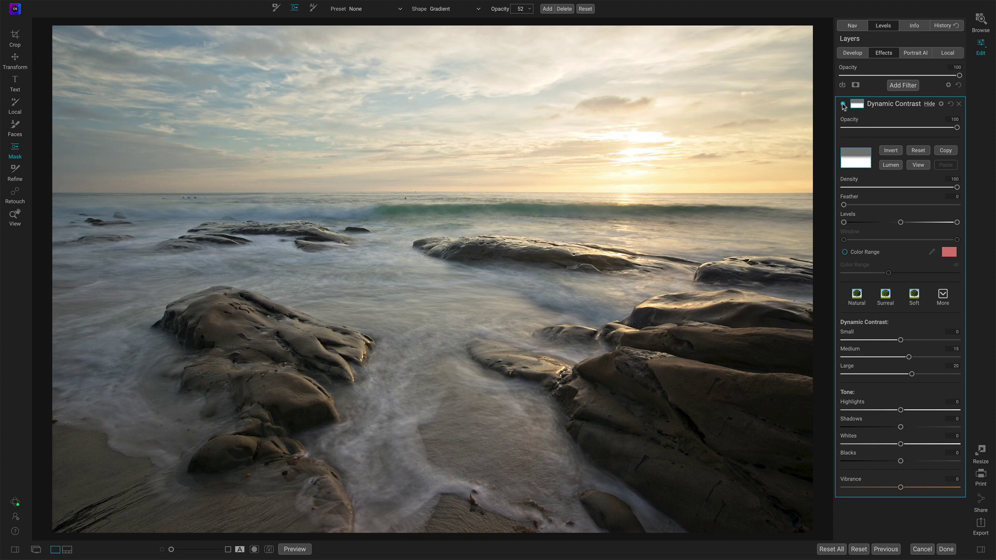
click(843, 103)
click(843, 104)
Add a Color Adjustment filter, try the Sky and Fall presets, and settle on Desert.
click(896, 86)
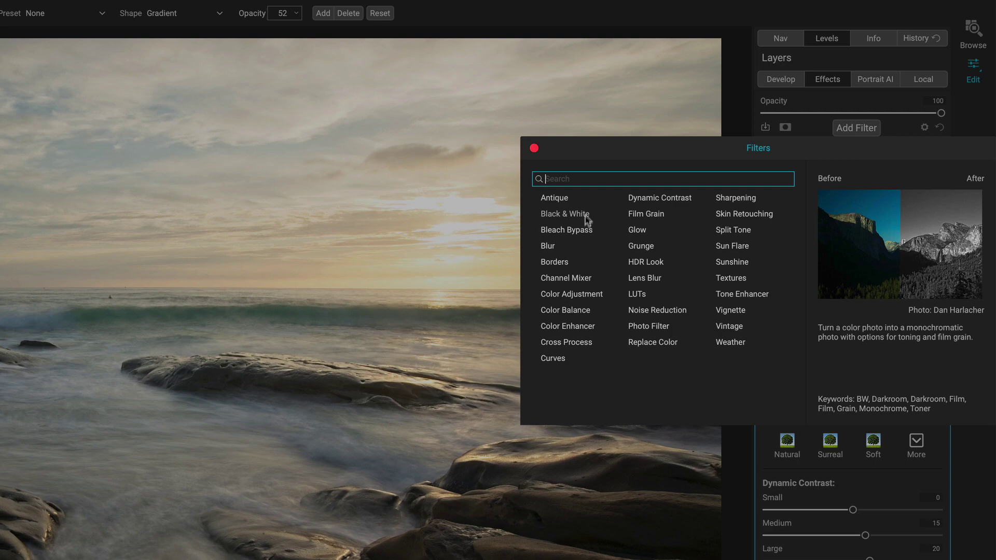
click(585, 295)
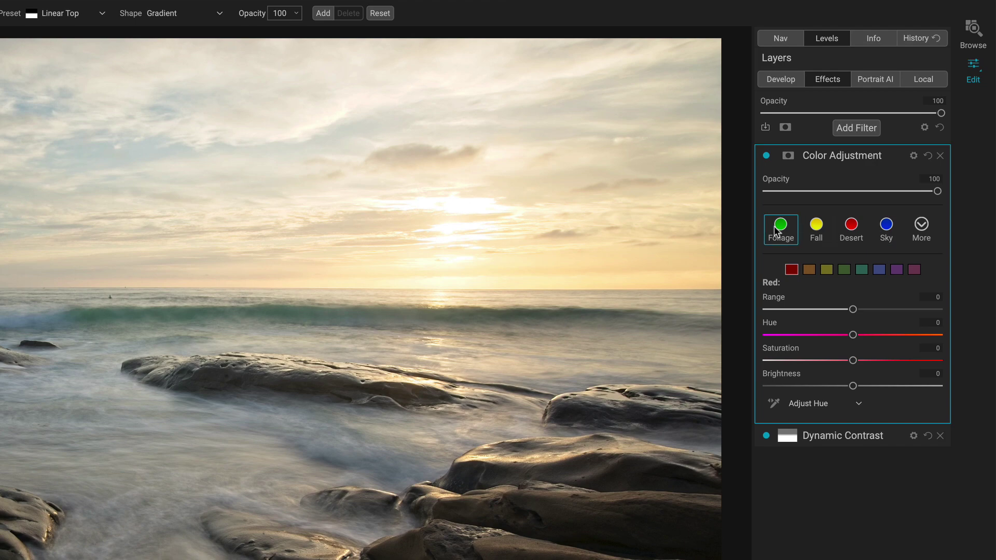
click(891, 232)
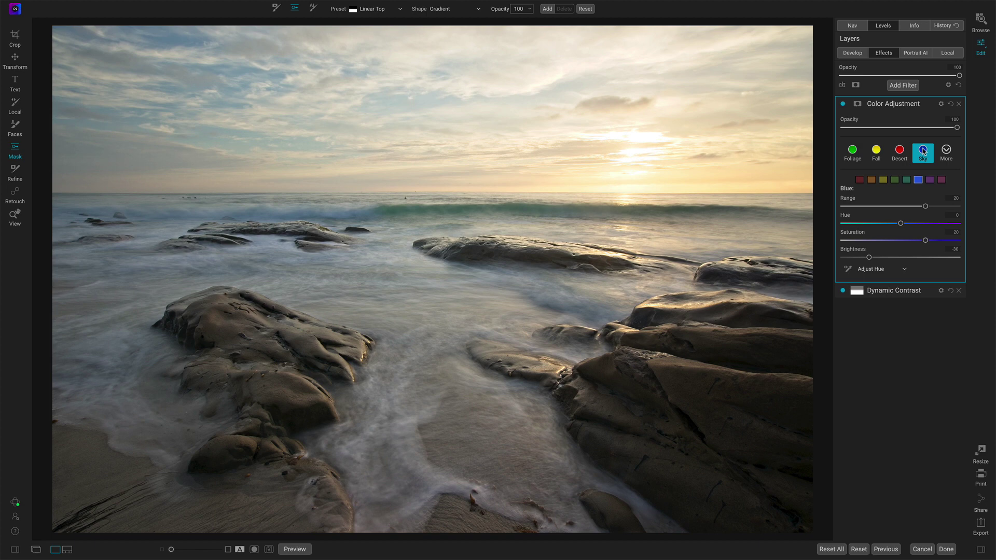
click(900, 152)
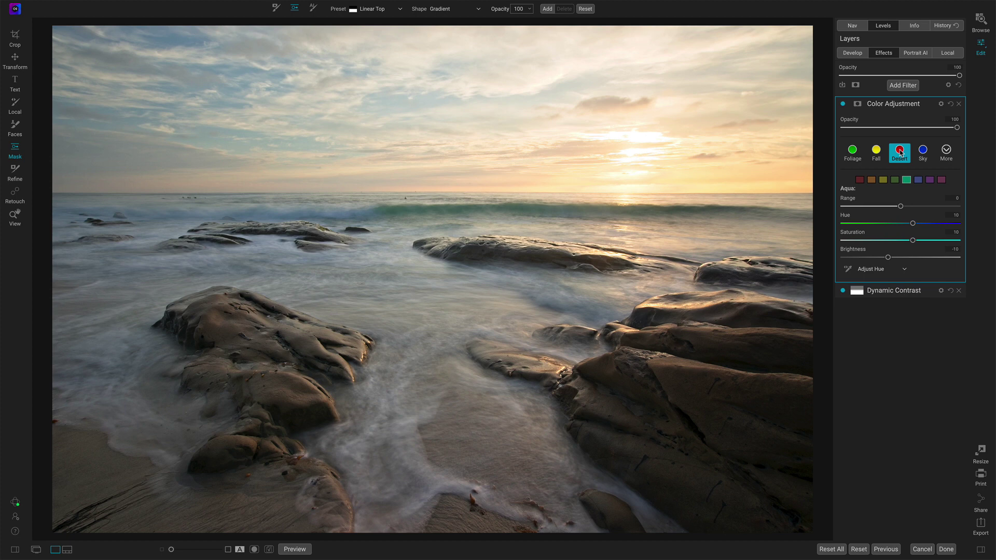
click(877, 152)
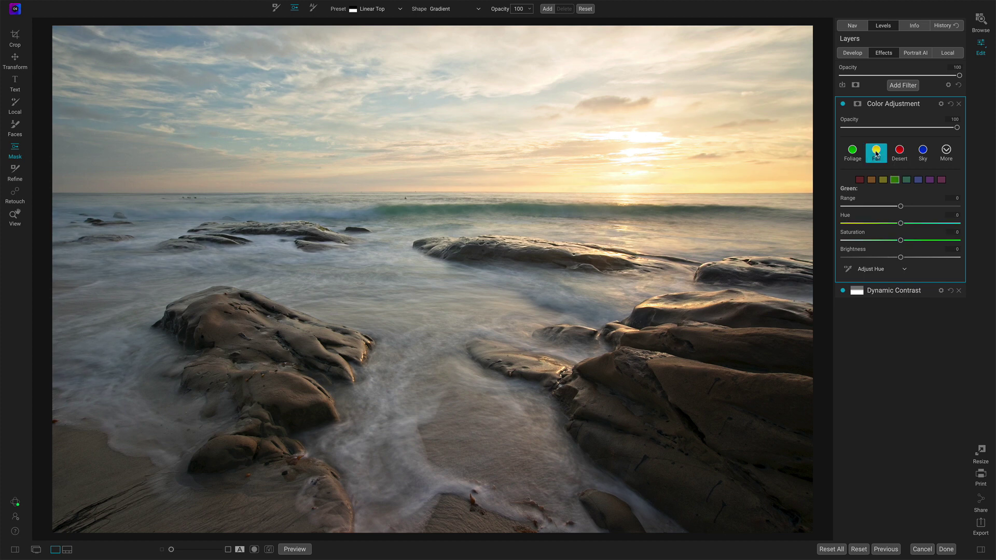
click(897, 152)
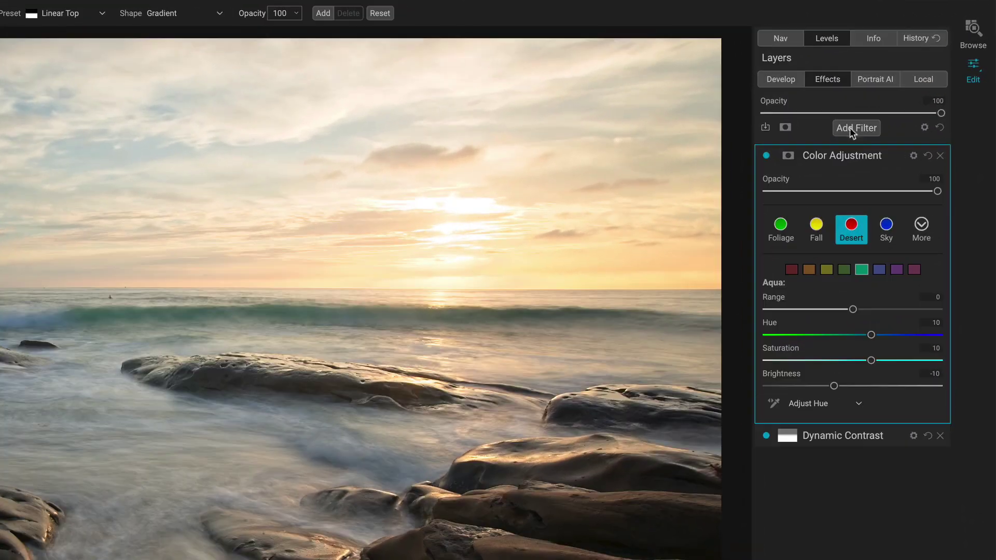
Add a Glow filter with the Radiance Glow style (Amount 80, Halo 10, Softlight).
click(851, 130)
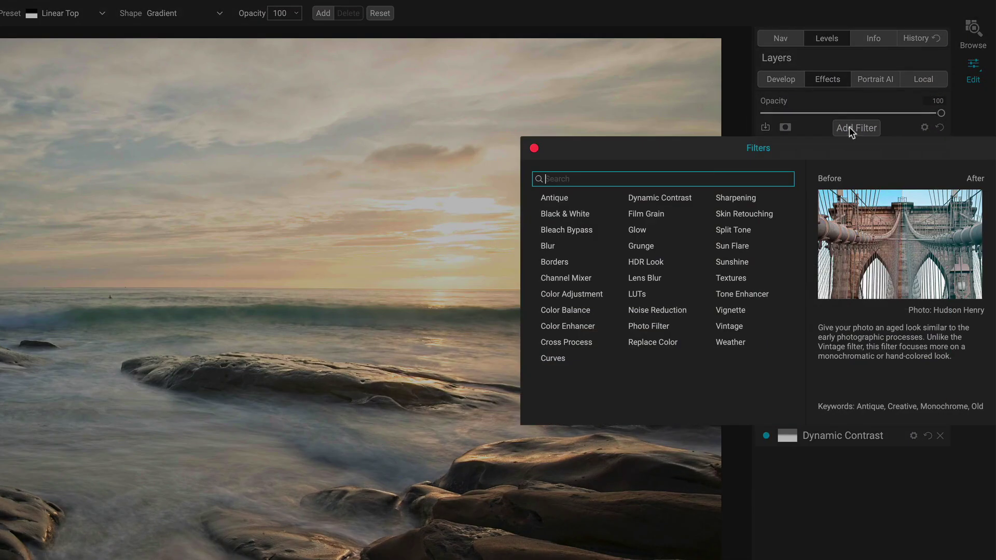
click(636, 230)
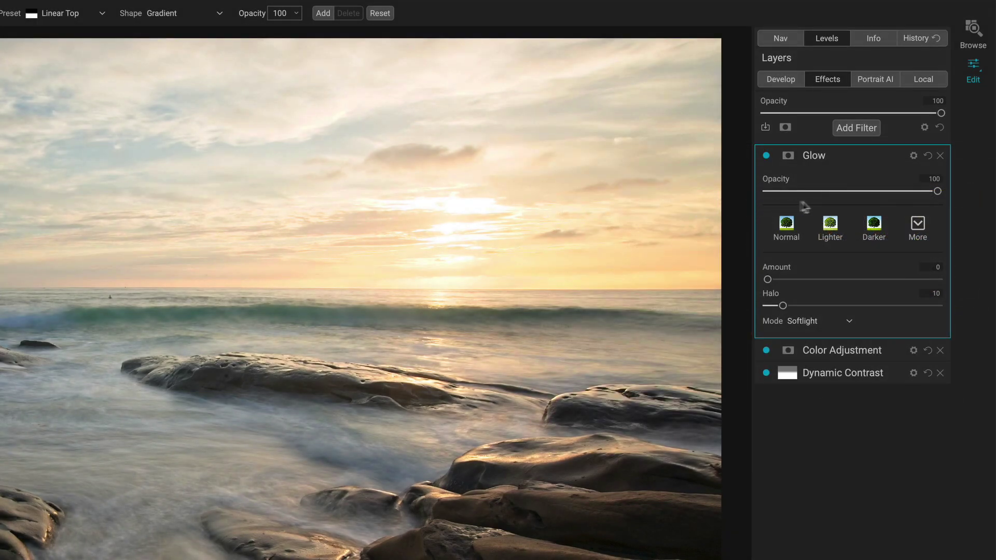
click(913, 229)
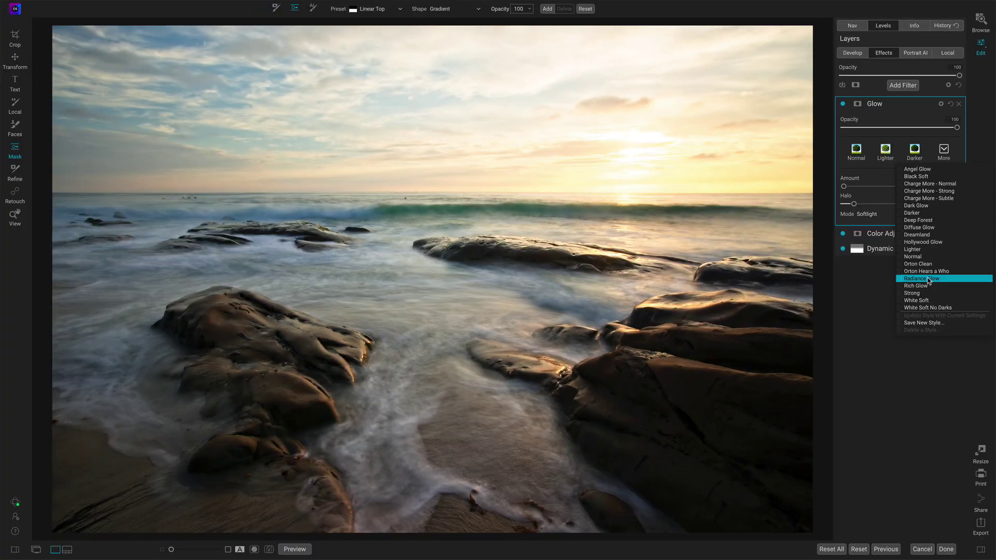
click(928, 280)
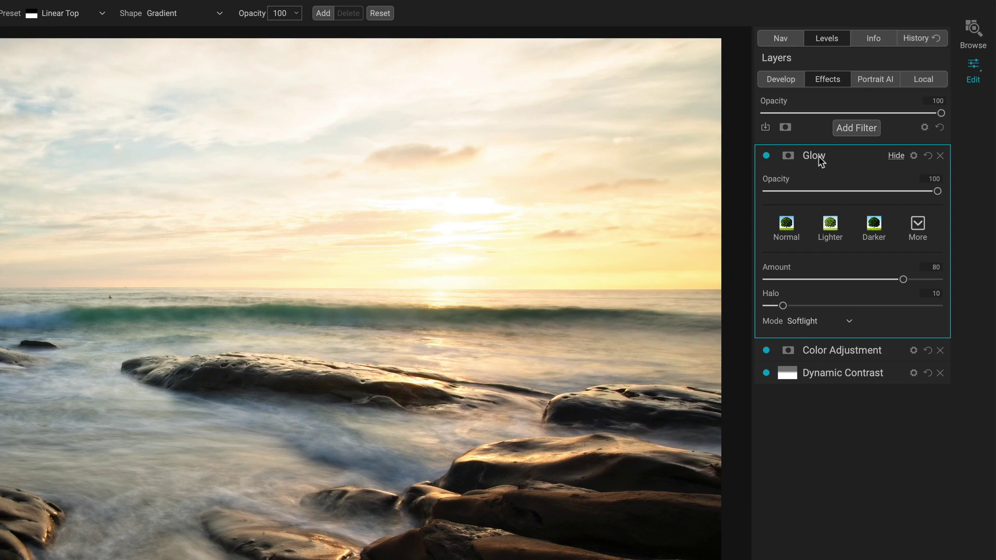
Give the Glow filter a luminosity mask at density 75, then compare it off and on.
click(788, 156)
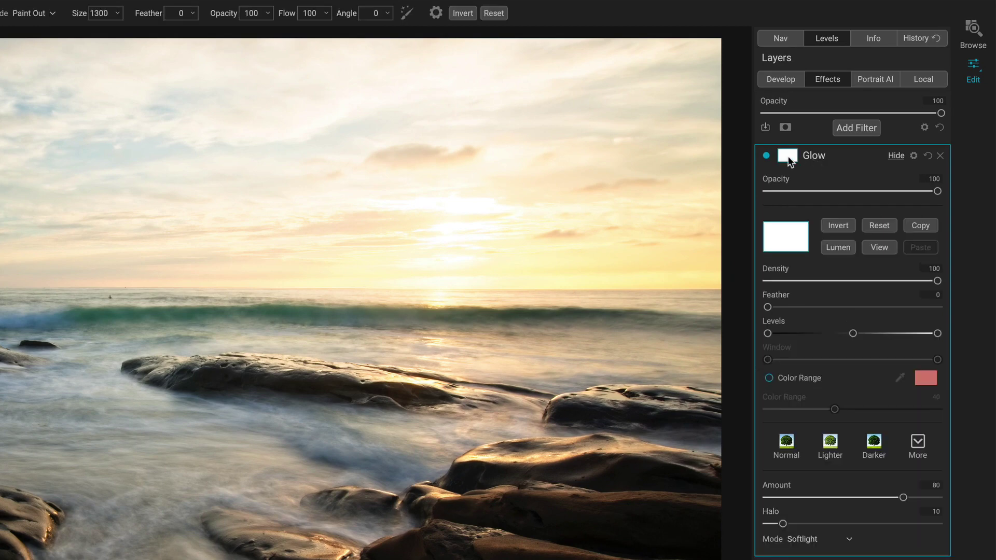
click(834, 247)
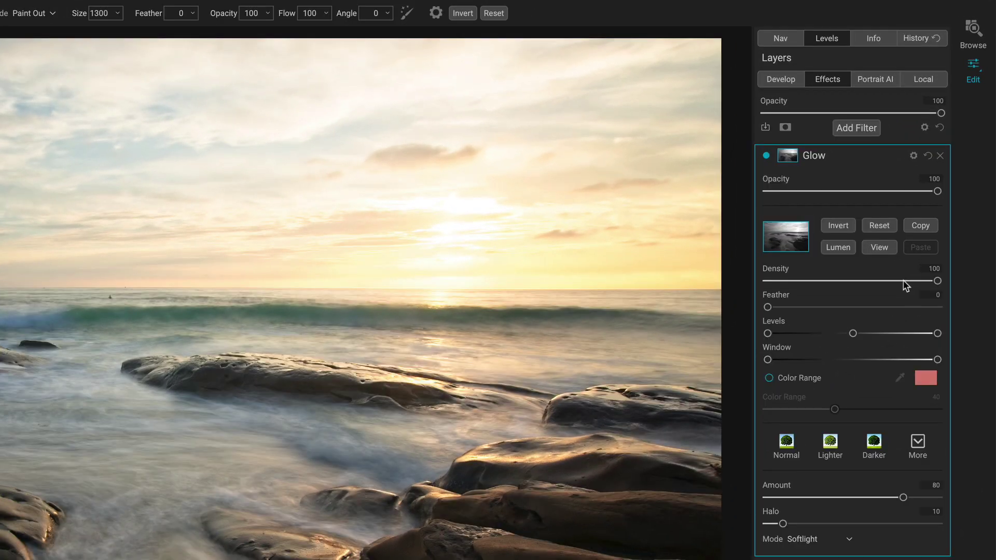
click(905, 282)
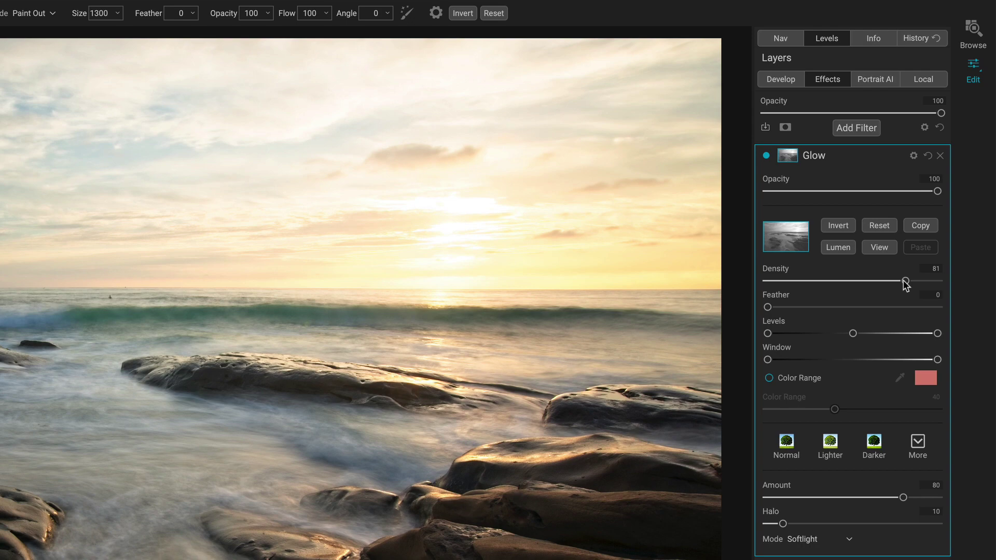
drag(905, 285, 895, 287)
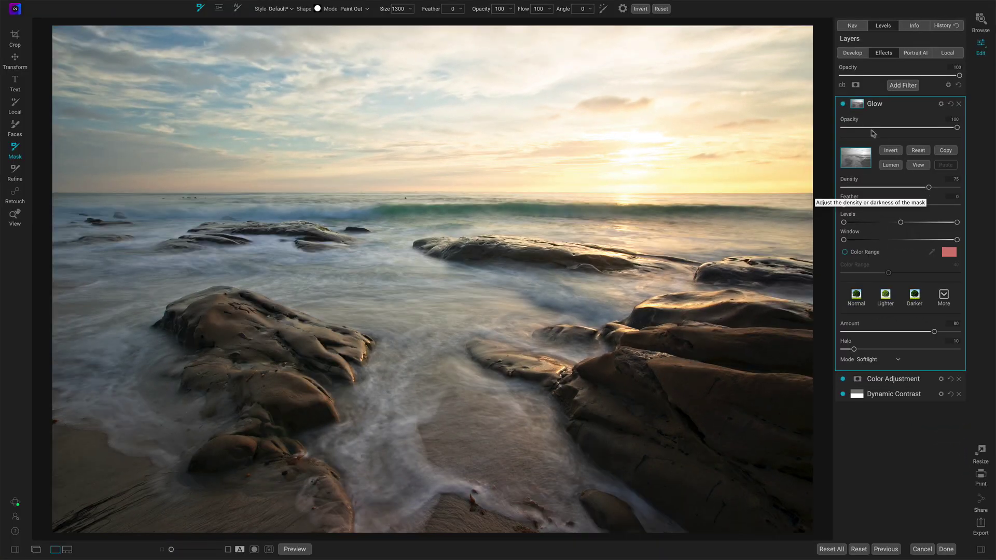
click(843, 105)
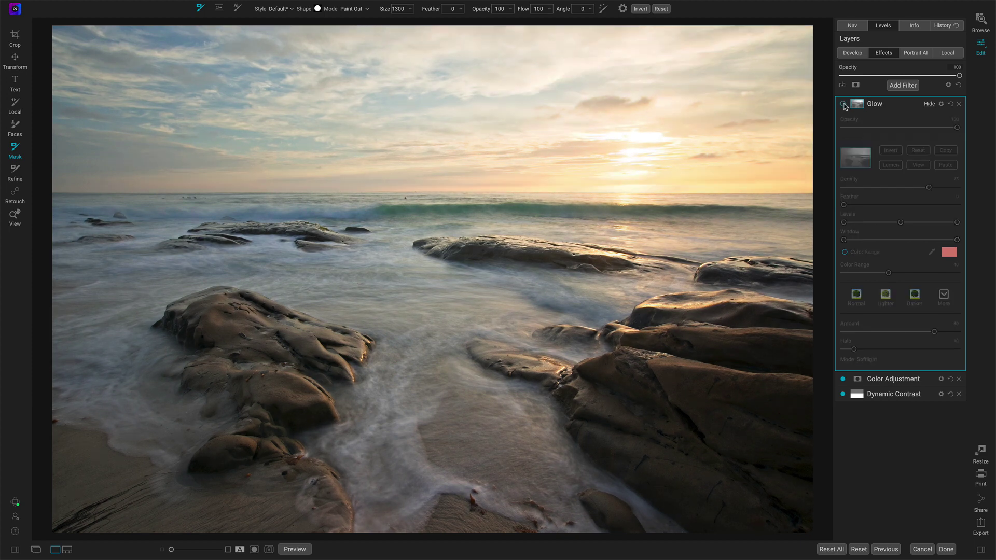
click(844, 104)
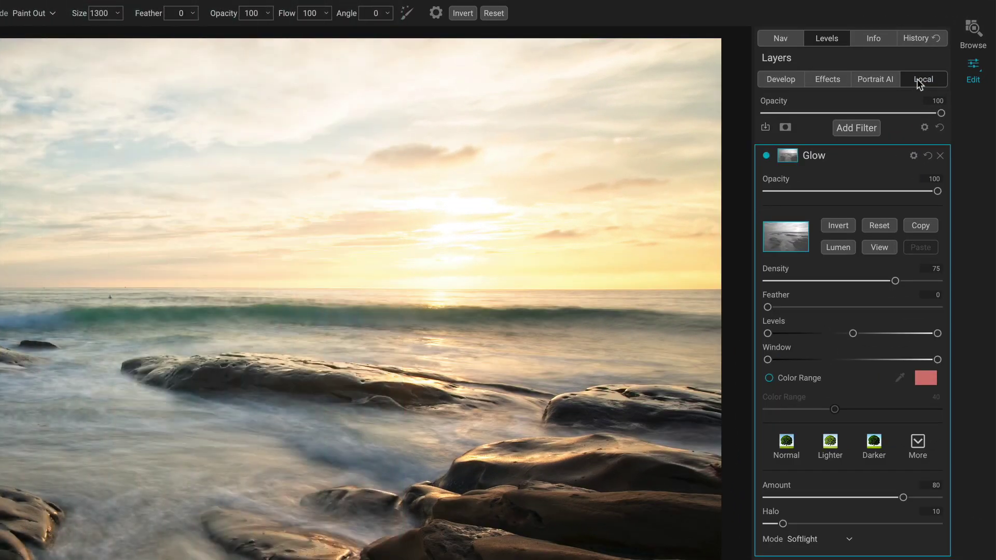
Add a widely feathered local gradient on the horizon, darkening the sky to exposure -0.45.
click(919, 81)
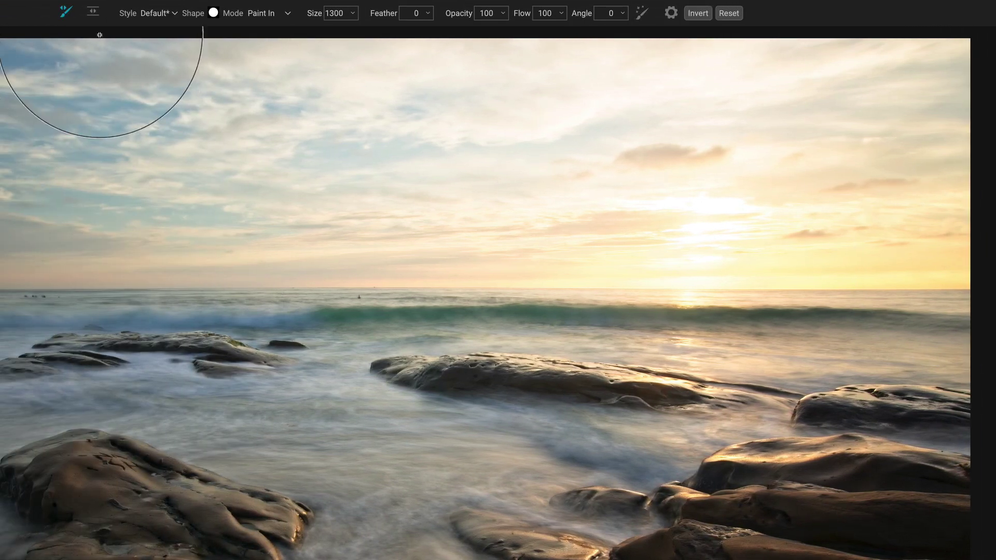
click(93, 11)
click(392, 309)
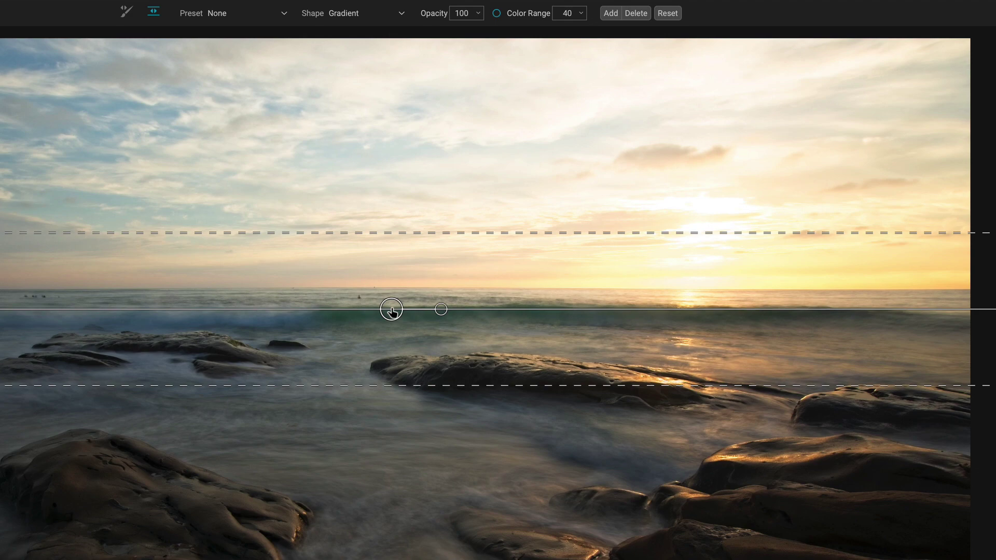
drag(441, 310, 290, 311)
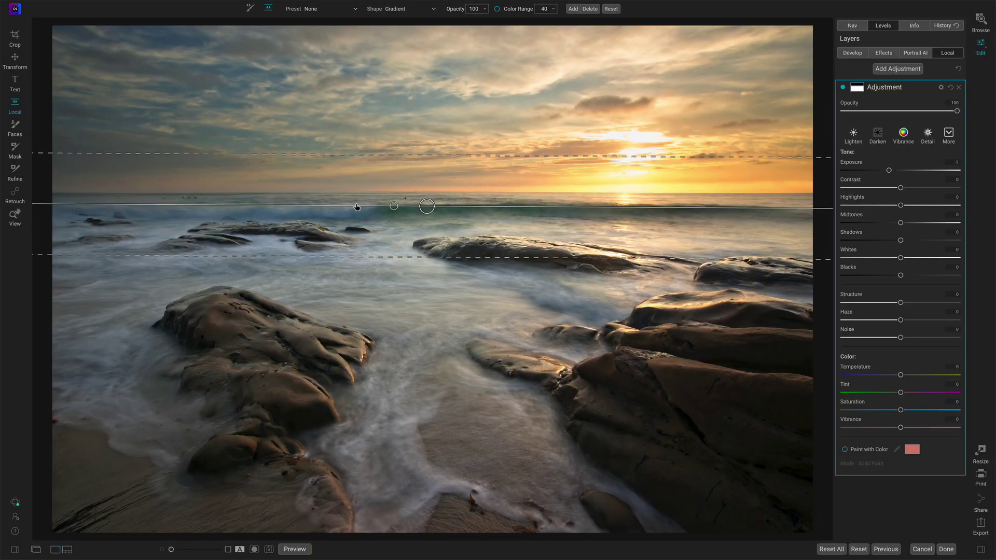
drag(407, 154, 408, 95)
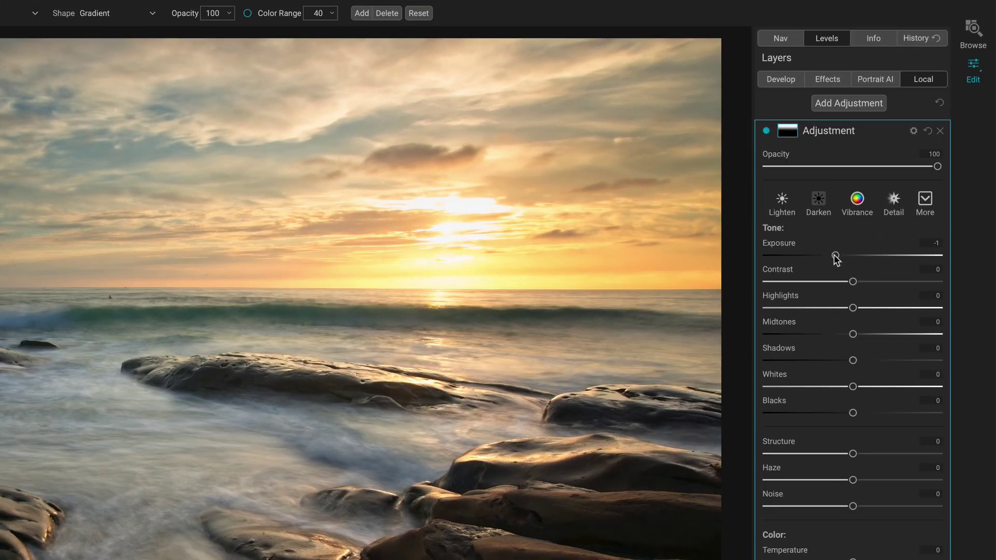
drag(887, 171, 896, 172)
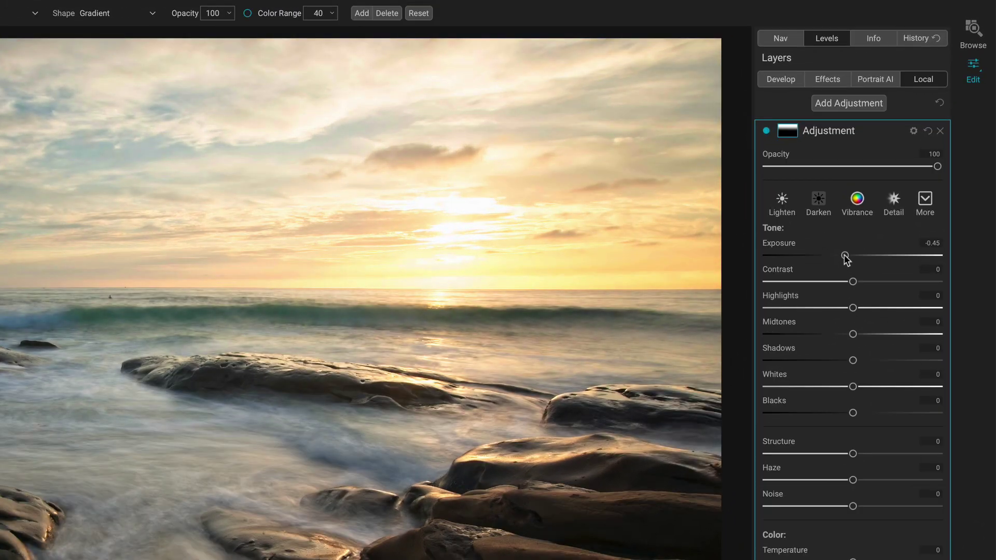
drag(844, 254, 843, 254)
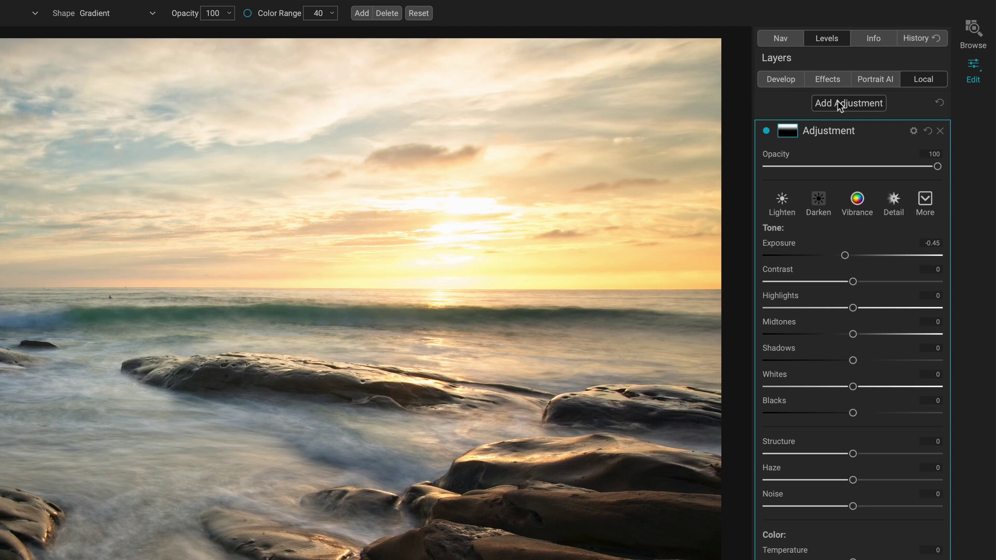
Add another local adjustment using the Detail preset with Structure 40.
click(837, 100)
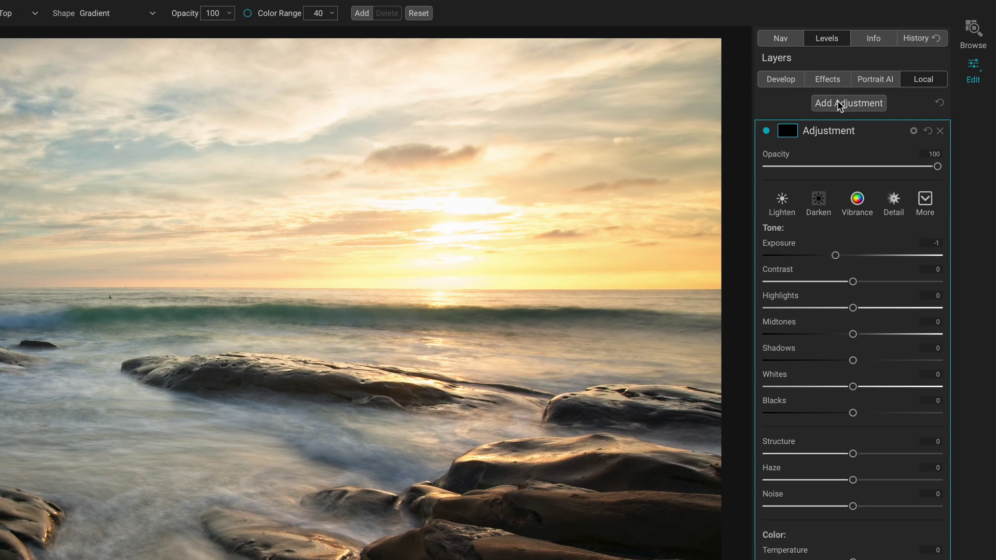
click(895, 206)
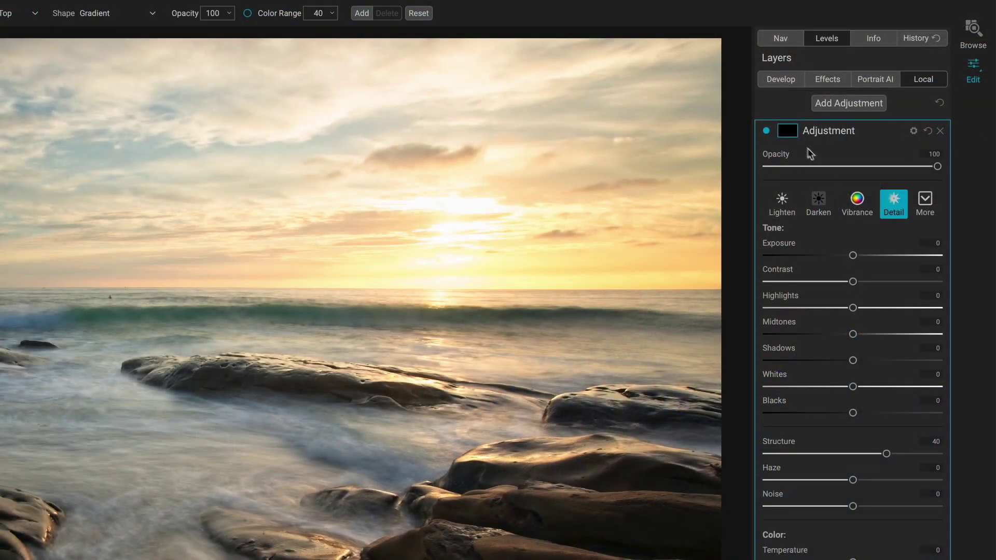
Give the Detail adjustment an inverted luminosity mask so it targets the darker areas.
click(788, 131)
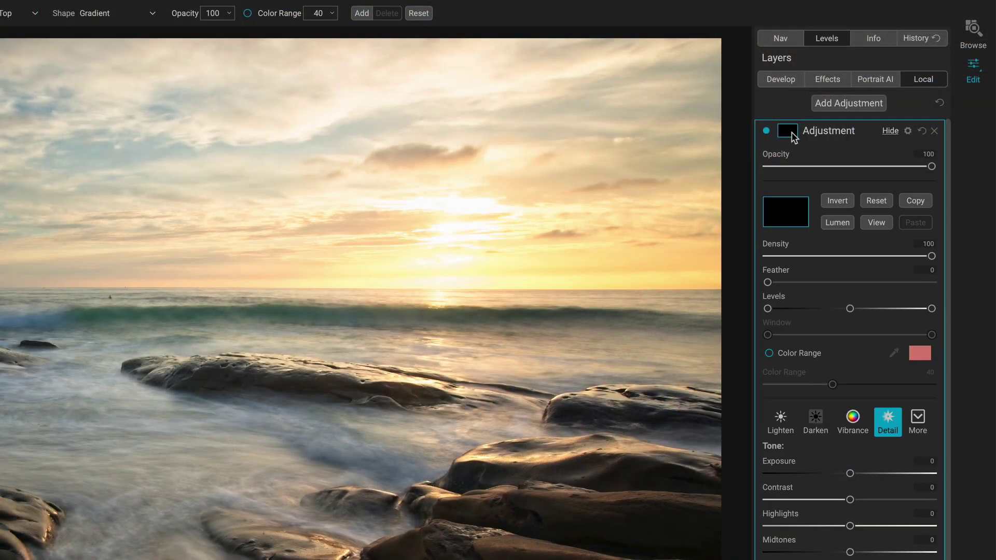
click(837, 223)
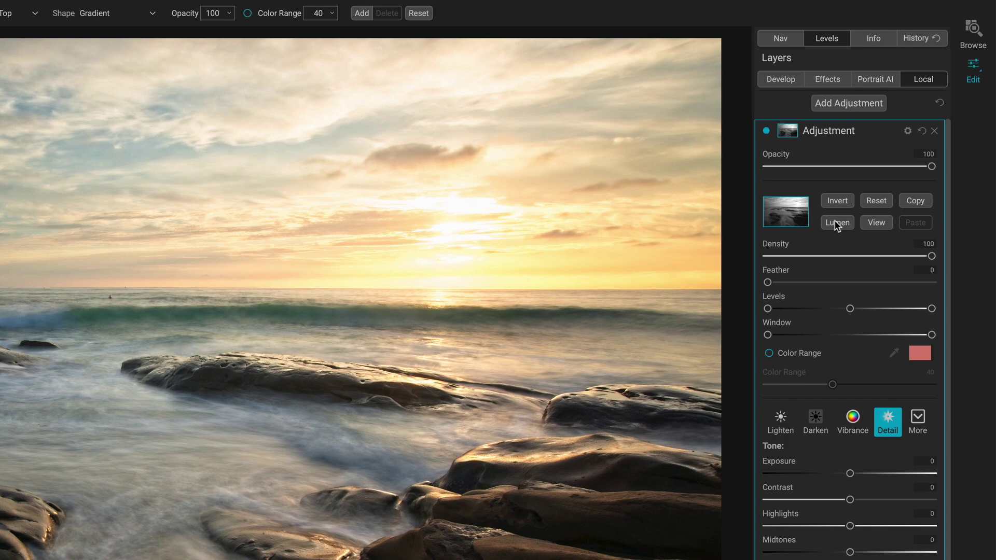
click(836, 201)
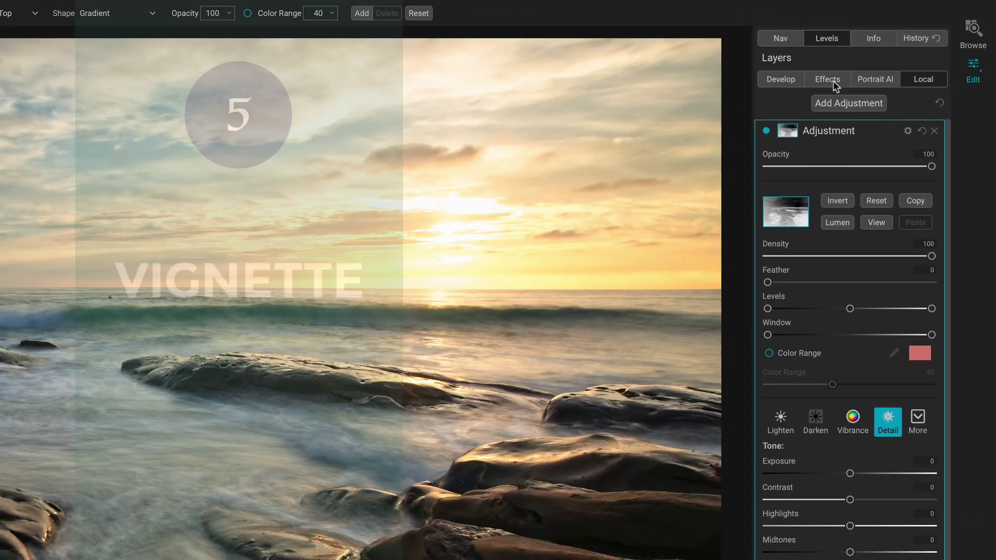
Return to the Effects filters and add a Vignette filter.
click(886, 53)
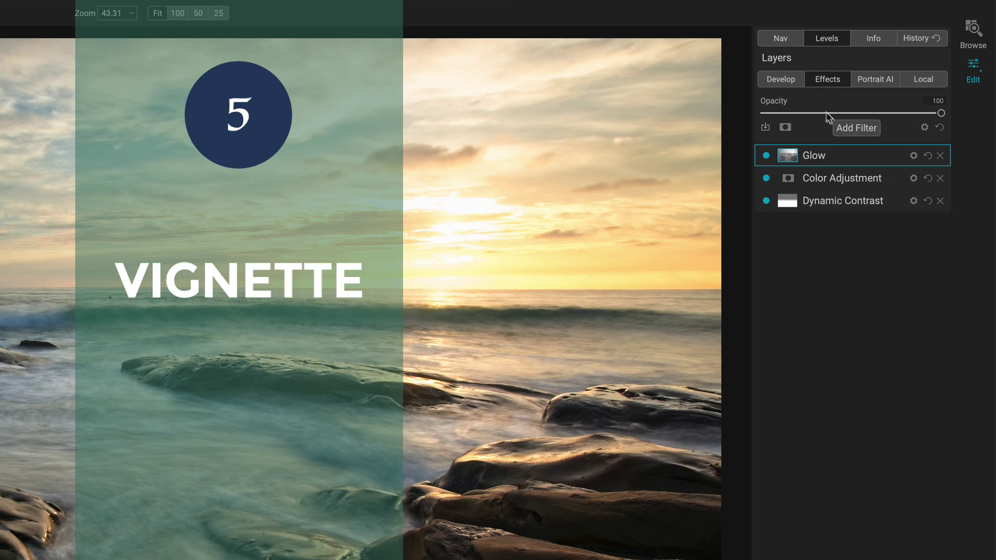
click(842, 128)
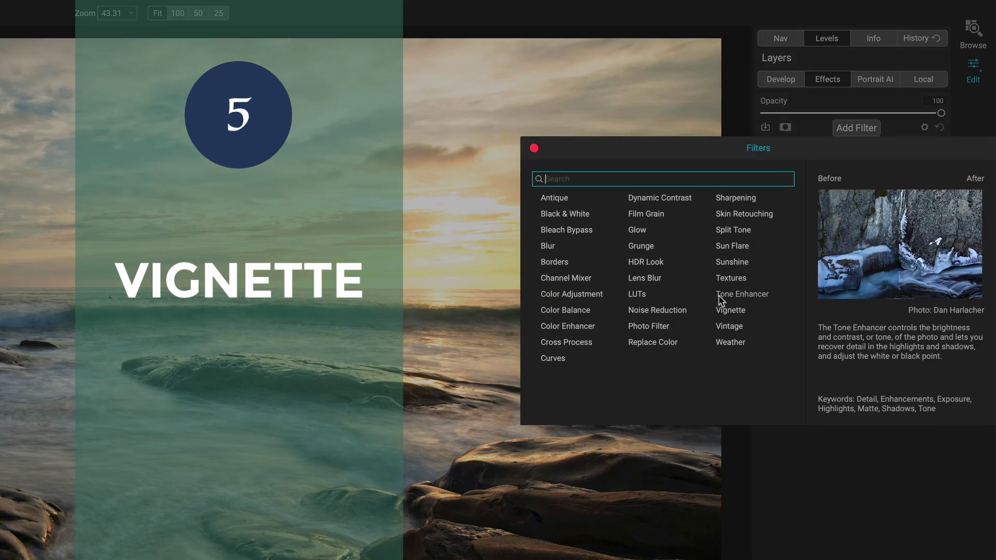
click(729, 311)
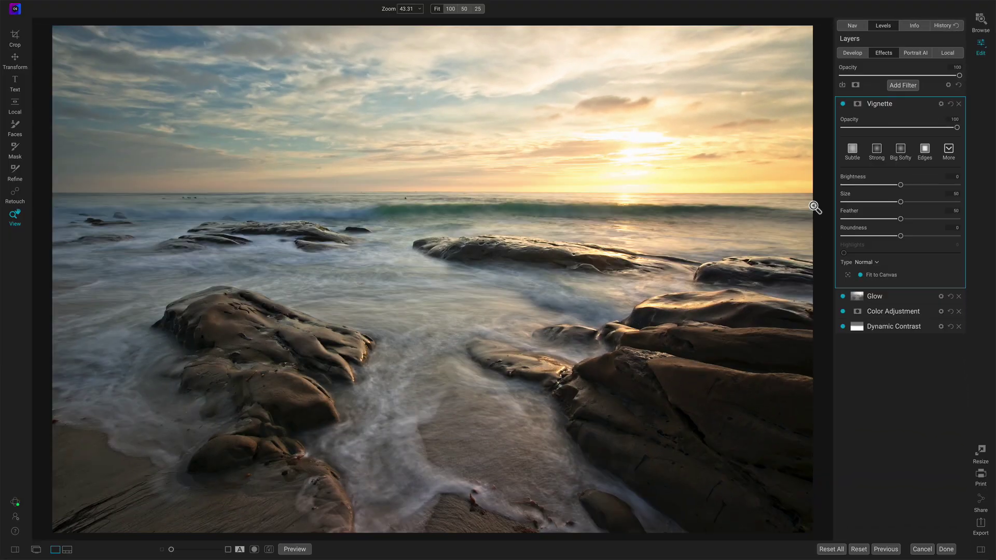
Set the vignette to brightness -39, size 65, feather 100 and roundness 18.
click(812, 165)
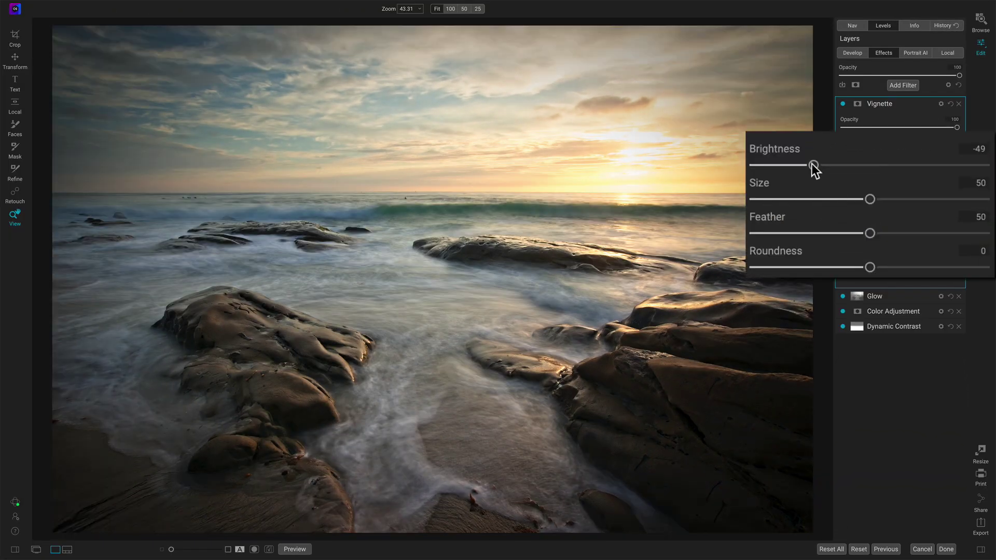
drag(870, 233, 753, 236)
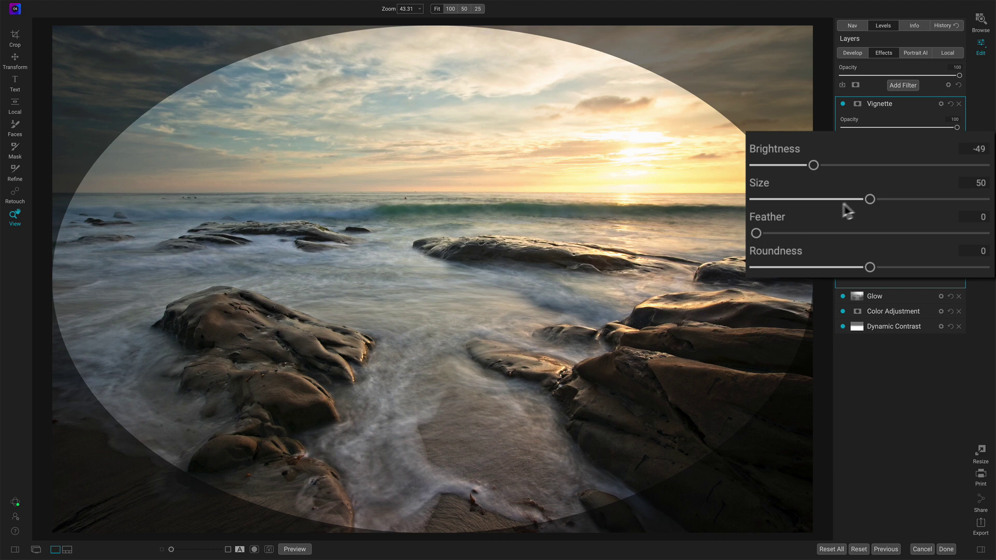
mouse_move(871, 267)
mouse_down()
mouse_move(861, 268)
mouse_move(890, 267)
mouse_up()
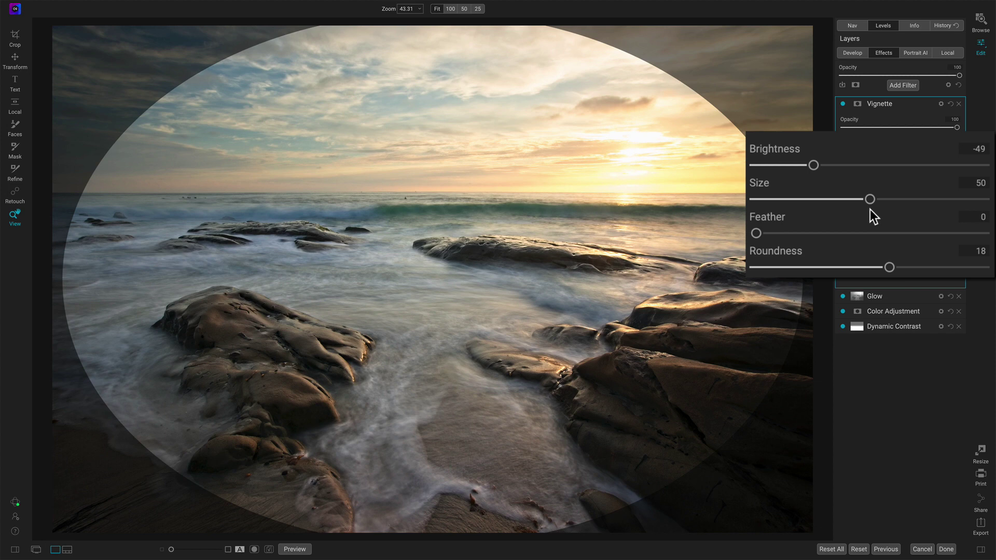
drag(871, 198, 901, 199)
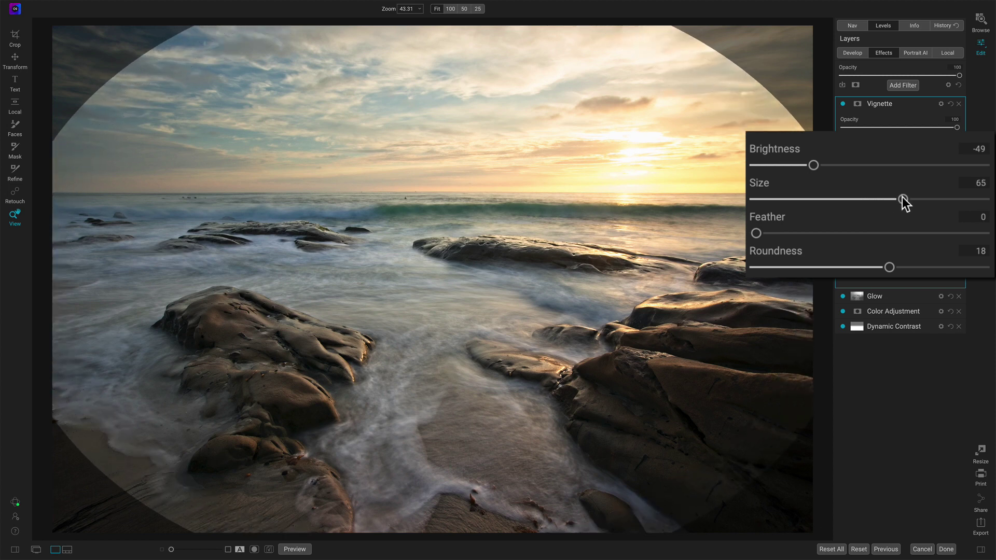
drag(758, 232, 988, 236)
drag(814, 165, 894, 186)
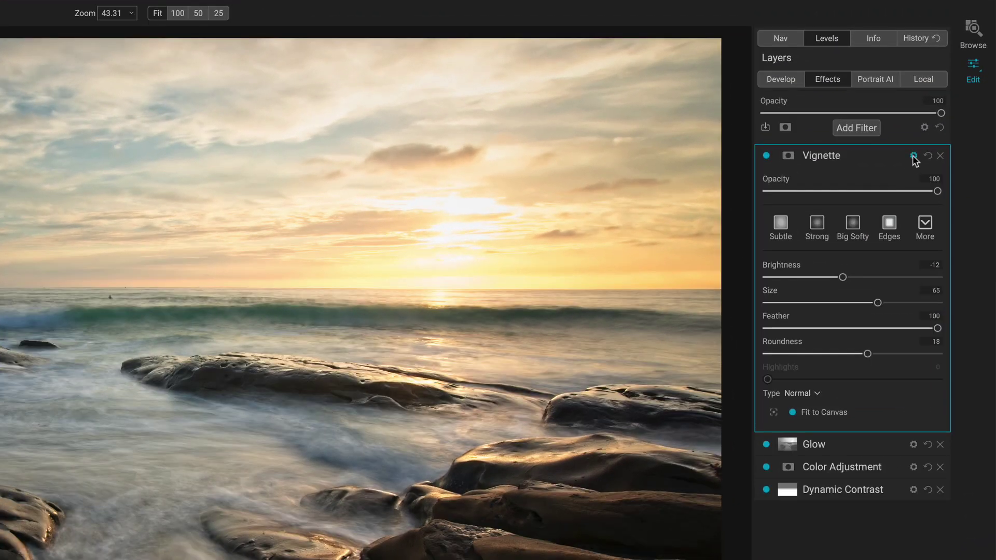
Raise the Vignette's blending Shadows slider to 39 so shadows aren't darkened.
click(914, 157)
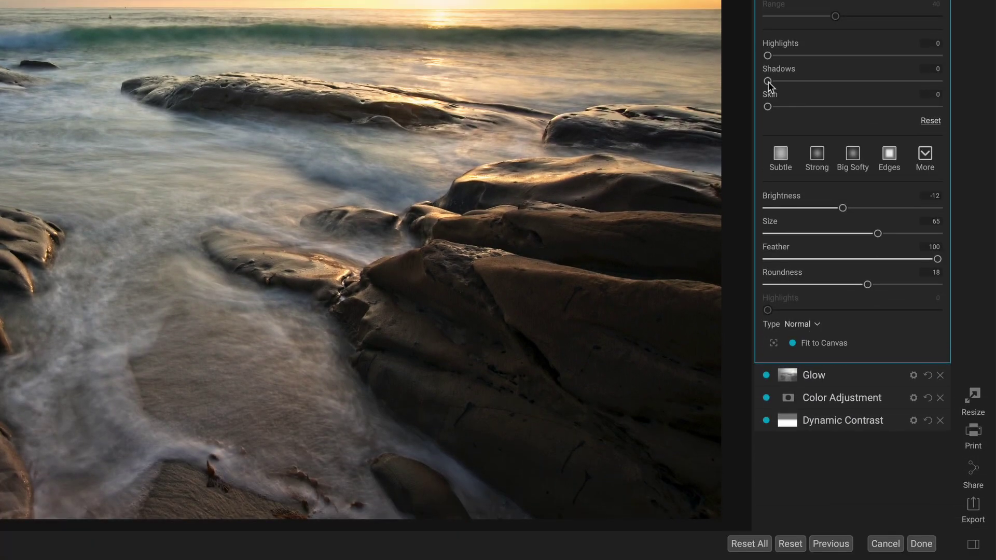
drag(768, 183, 834, 185)
drag(833, 80, 873, 88)
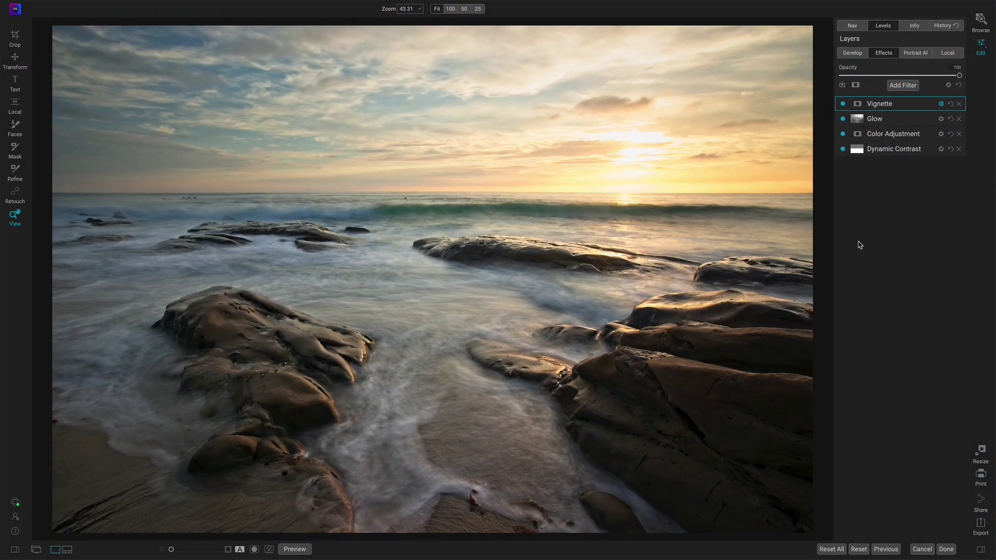
key(ctrl+p)
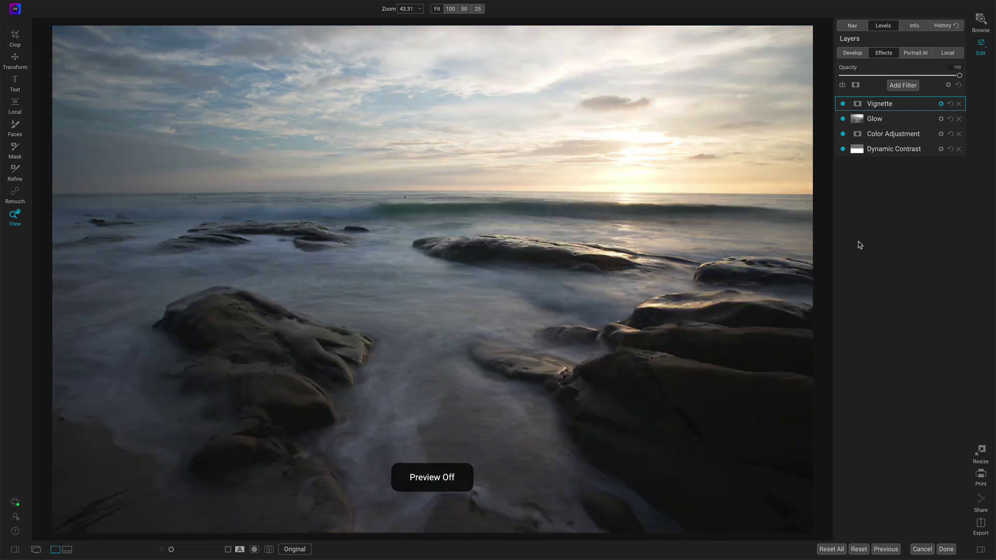
key(ctrl+p)
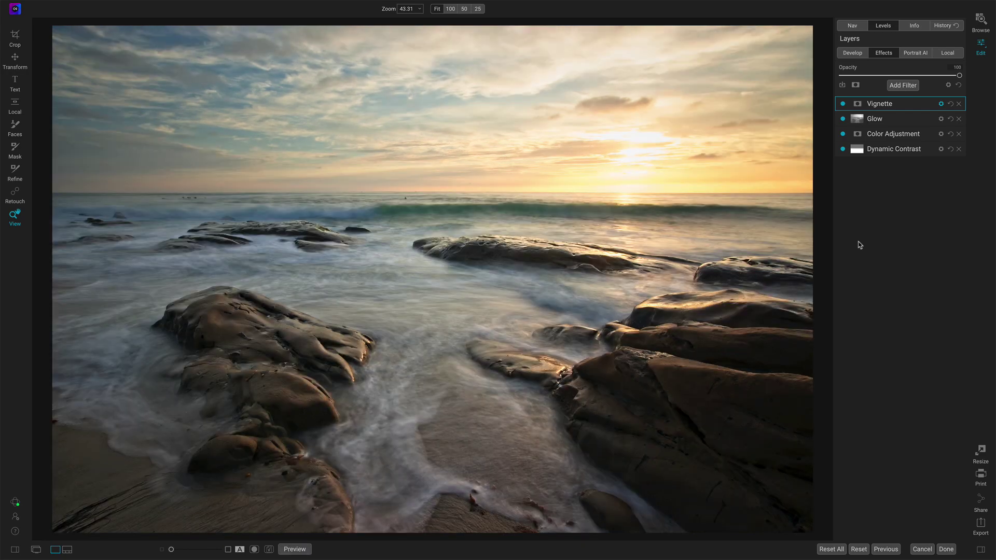